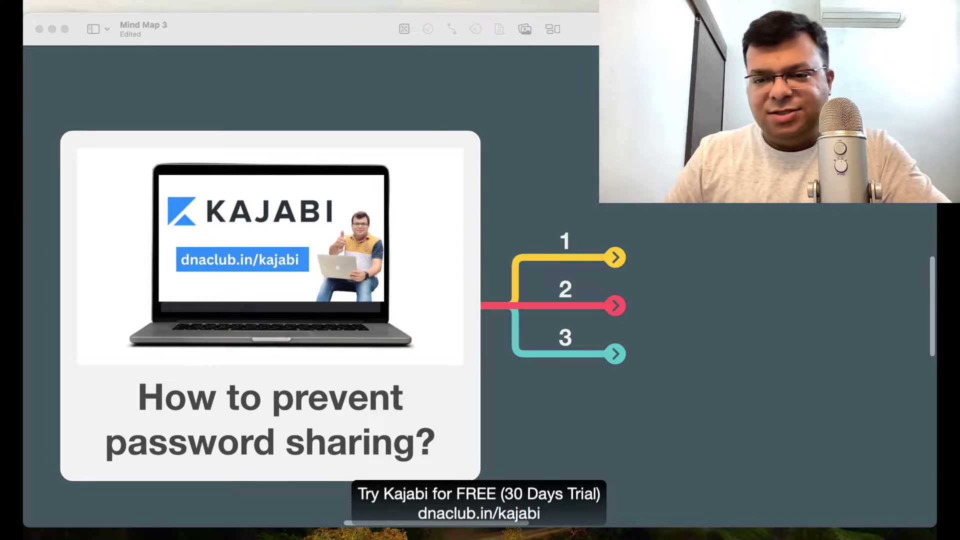
Step: Expand branch 1 so its 'Warning' idea appears
click(760, 313)
scroll(733, 364, right, 5)
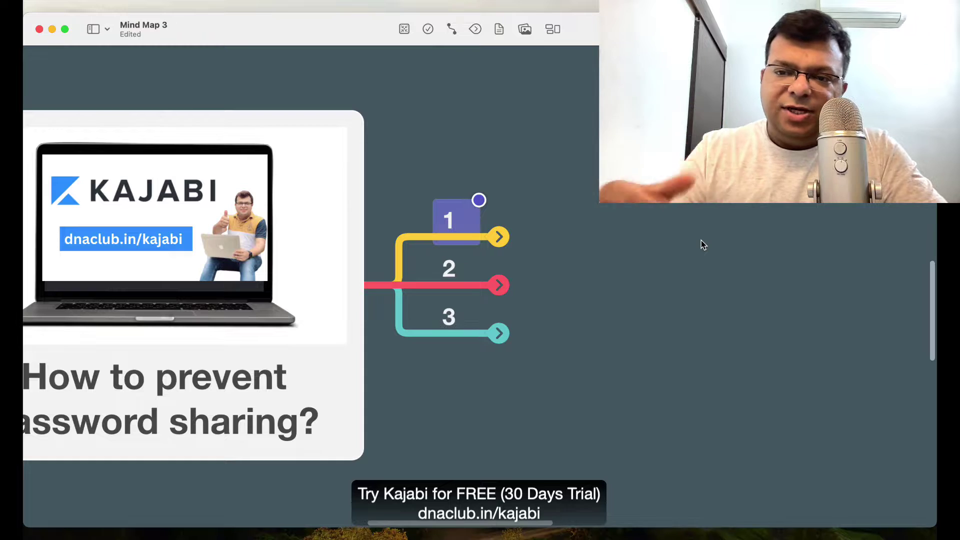
key(super+z)
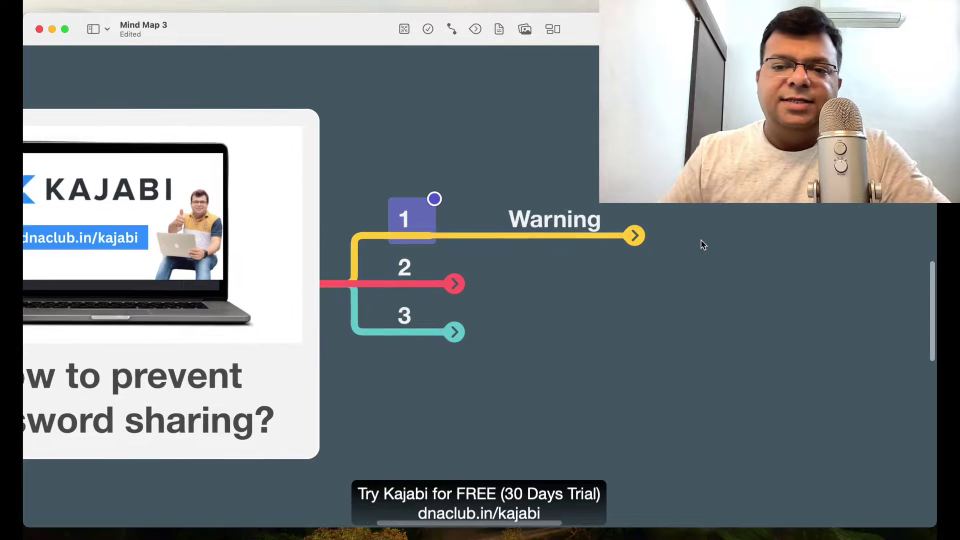
scroll(683, 254, left, 5)
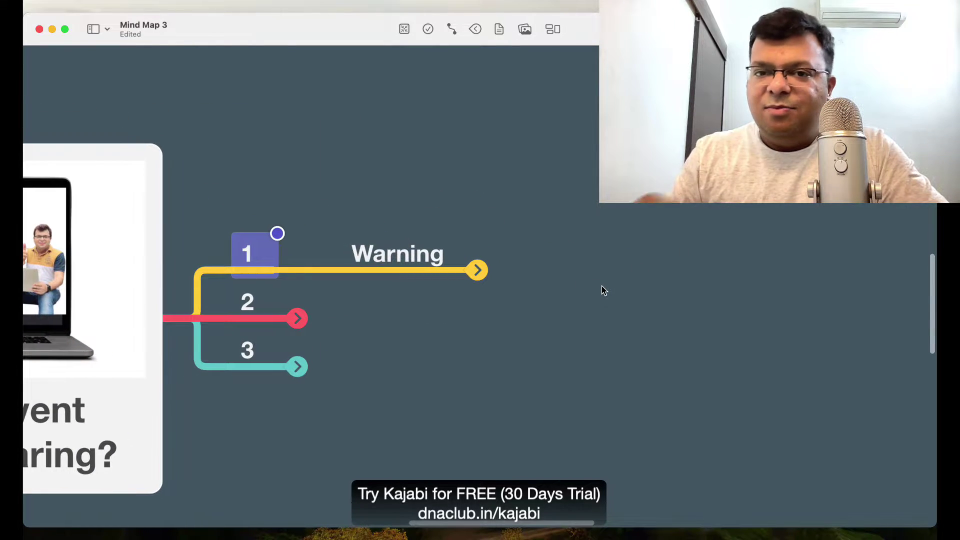
scroll(601, 286, left, 2)
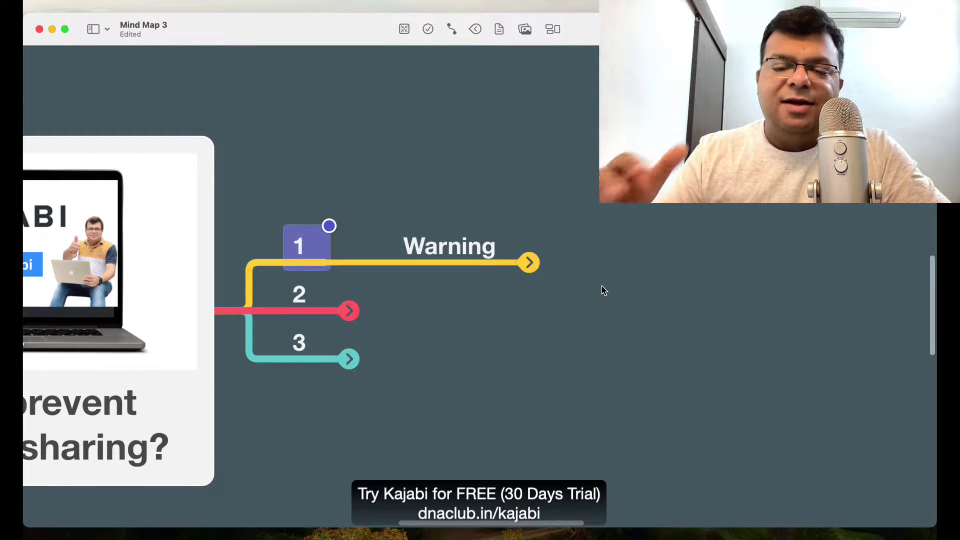
key(super+Tab)
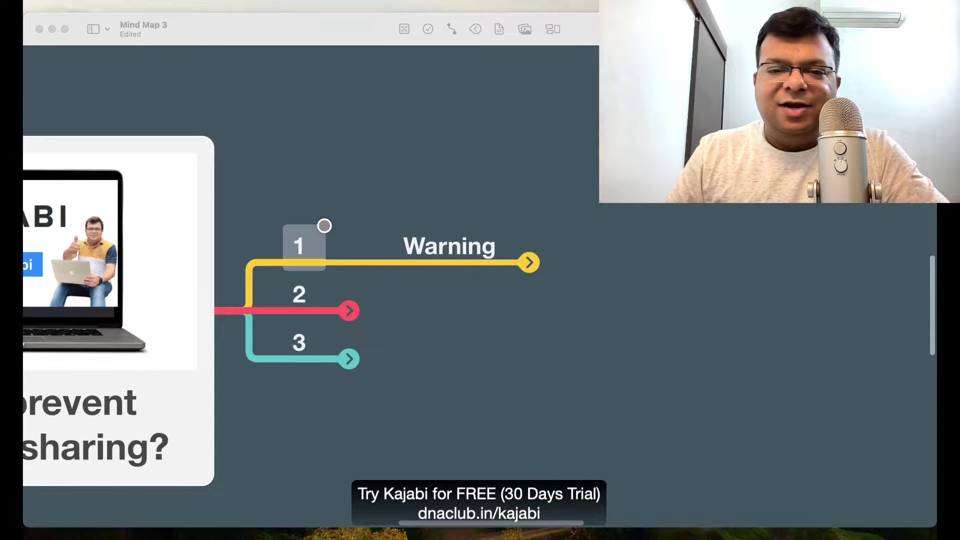
key(super+Tab)
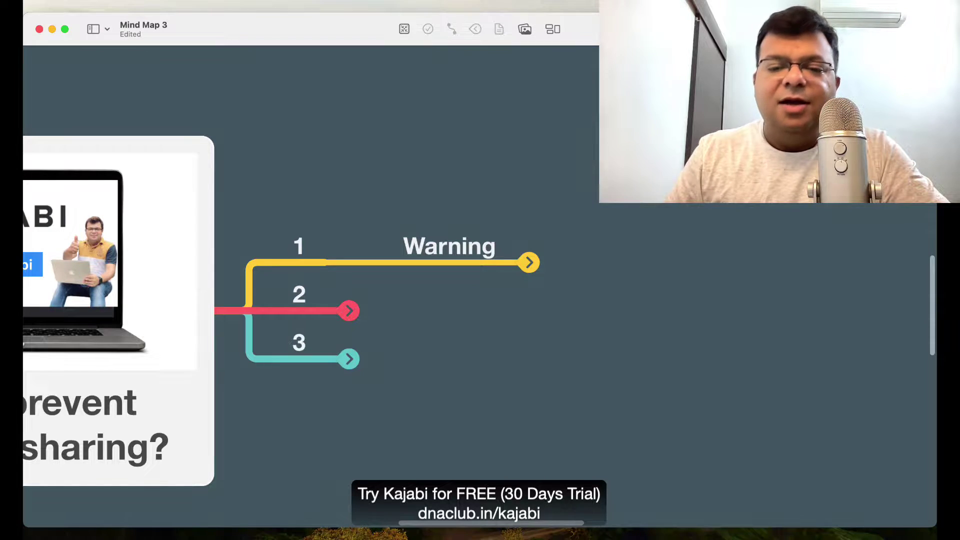
scroll(489, 324, left, 5)
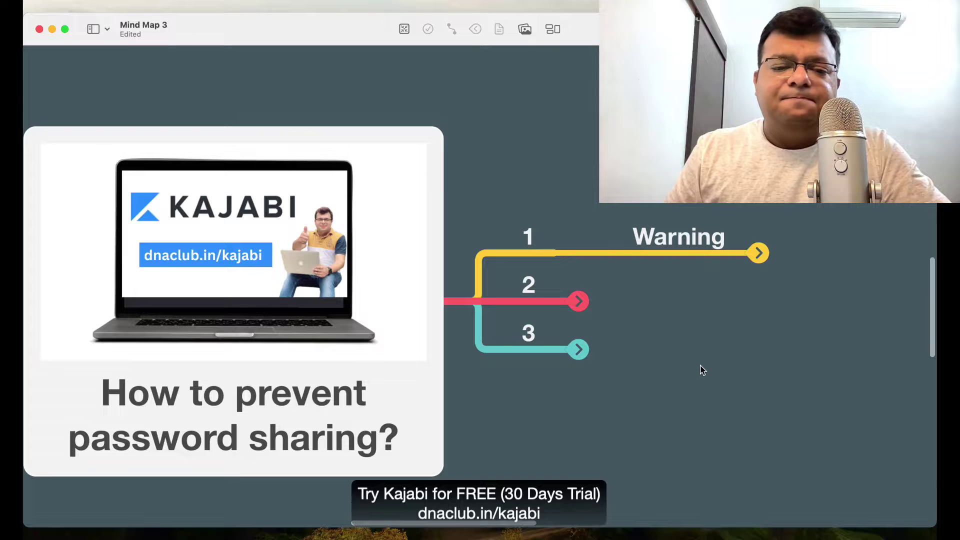
scroll(699, 377, right, 5)
Step: Unfold 'Warning' to reveal its 'Post on community' sub-idea
click(488, 268)
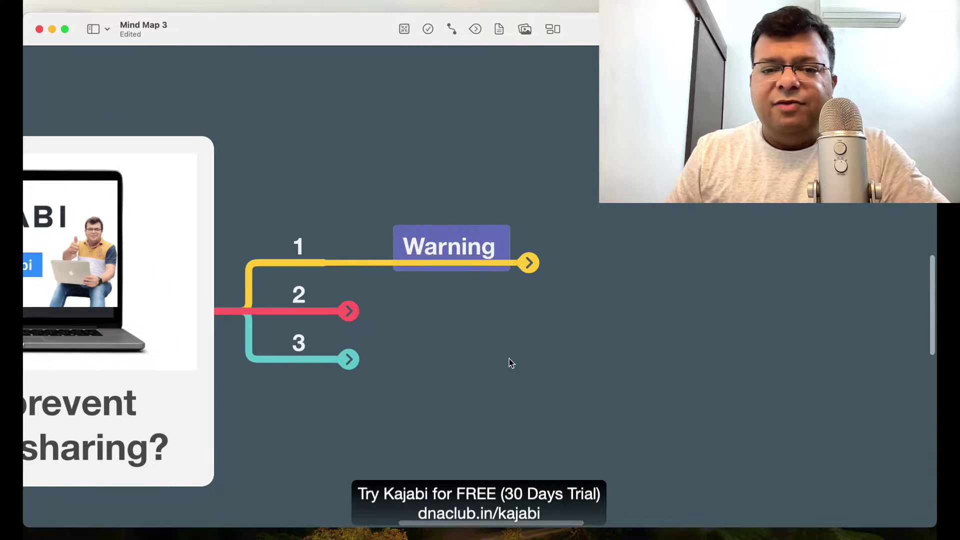
scroll(515, 368, right, 2)
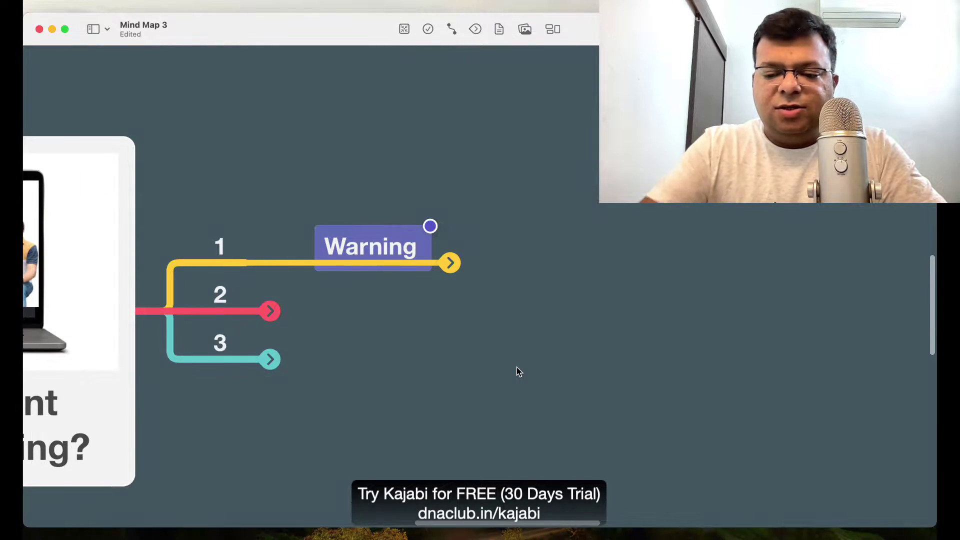
key(ctrl+super+Right)
scroll(517, 370, right, 3)
scroll(517, 370, up, 5)
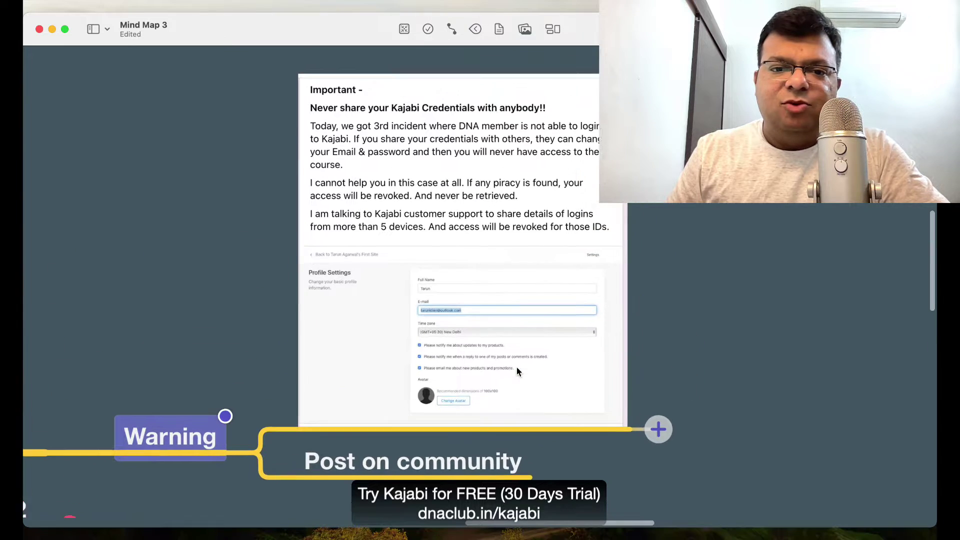
scroll(389, 248, up, 3)
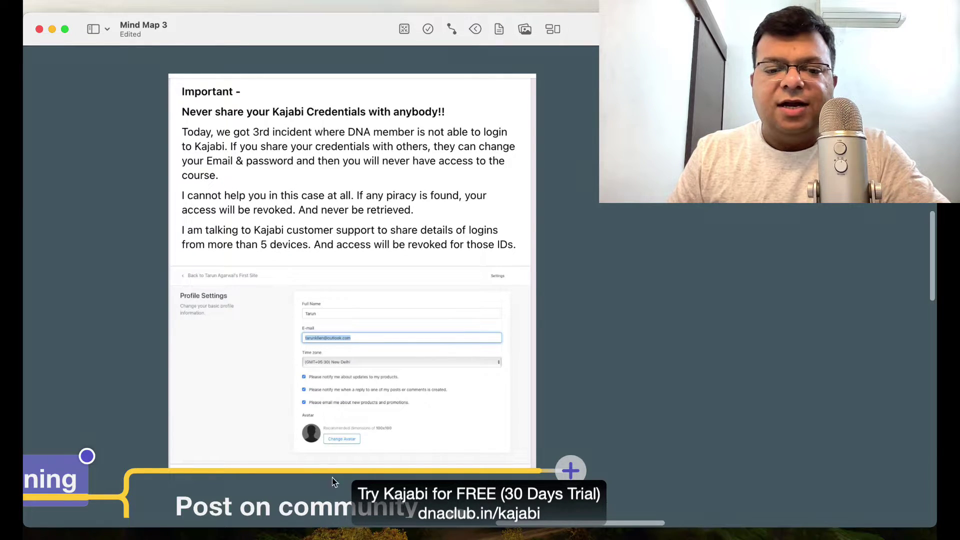
key(Escape)
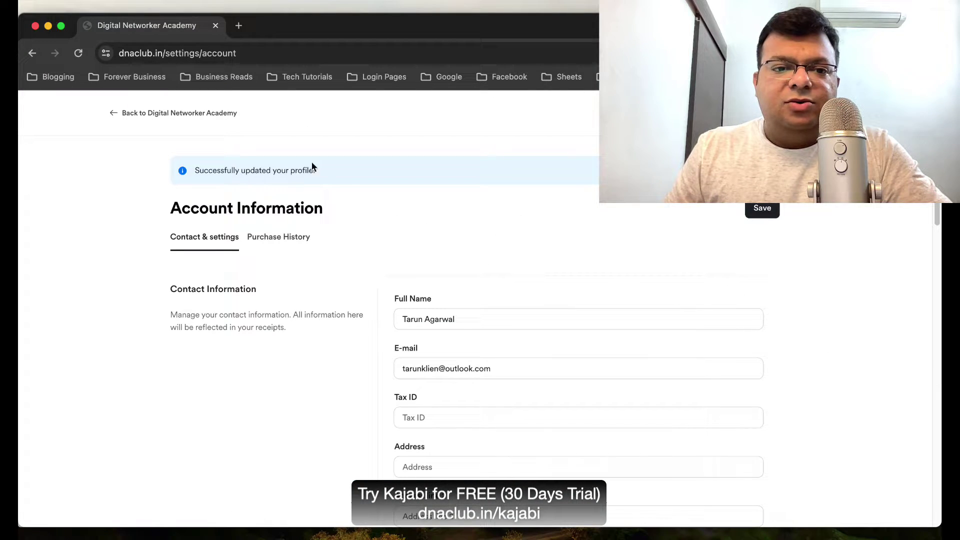
Step: Return to the Digital Networker Academy library and log out of the member account
click(152, 114)
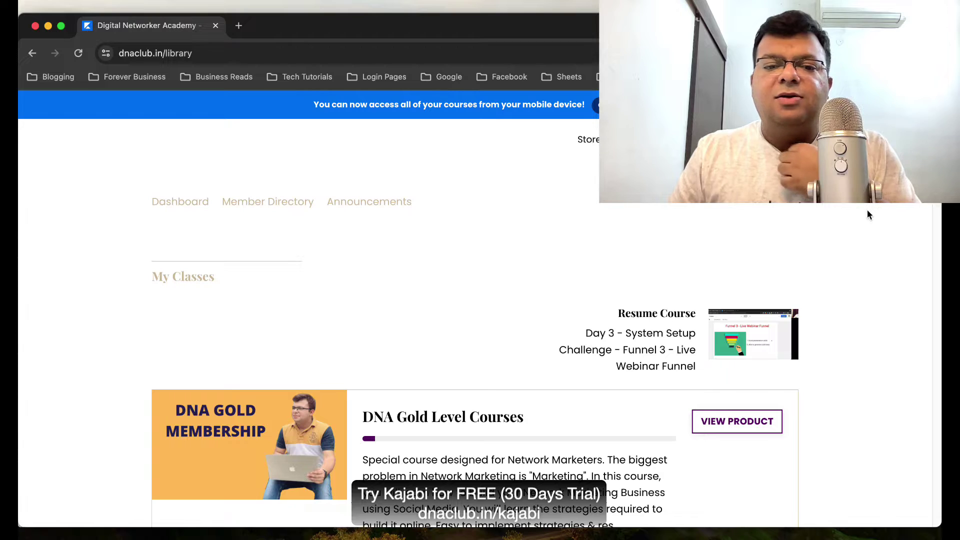
scroll(534, 343, down, 4)
scroll(534, 343, up, 4)
click(810, 139)
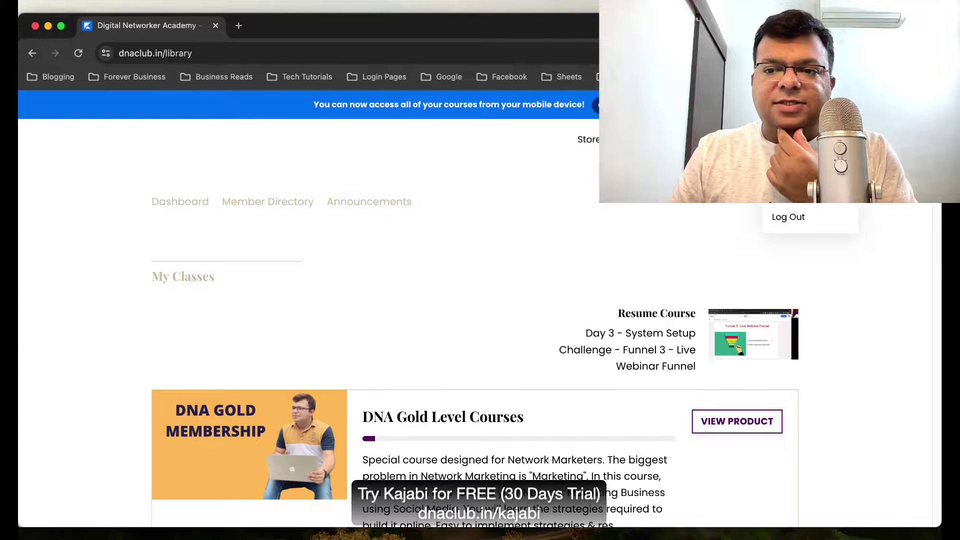
click(788, 214)
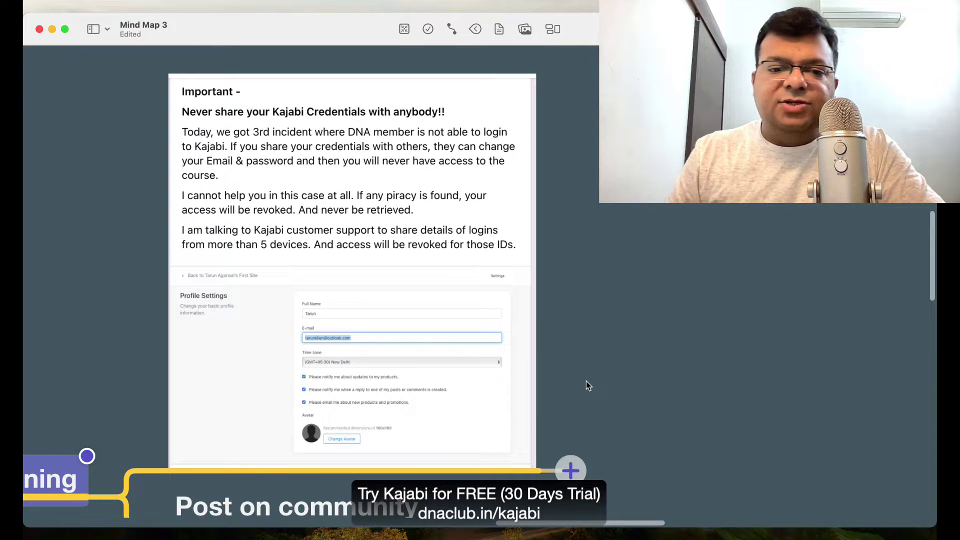
scroll(465, 262, up, 2)
scroll(465, 267, down, 1)
scroll(465, 267, left, 1)
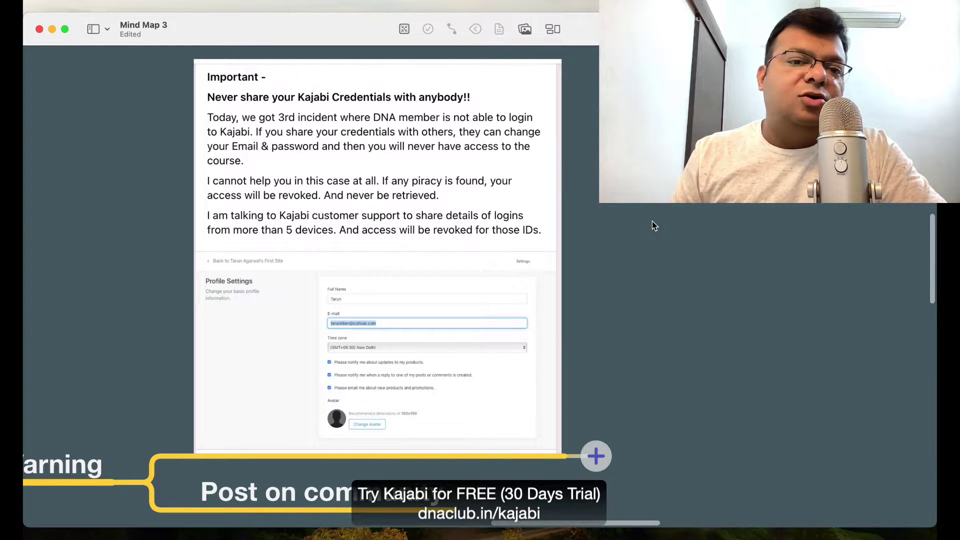
scroll(652, 221, down, 2)
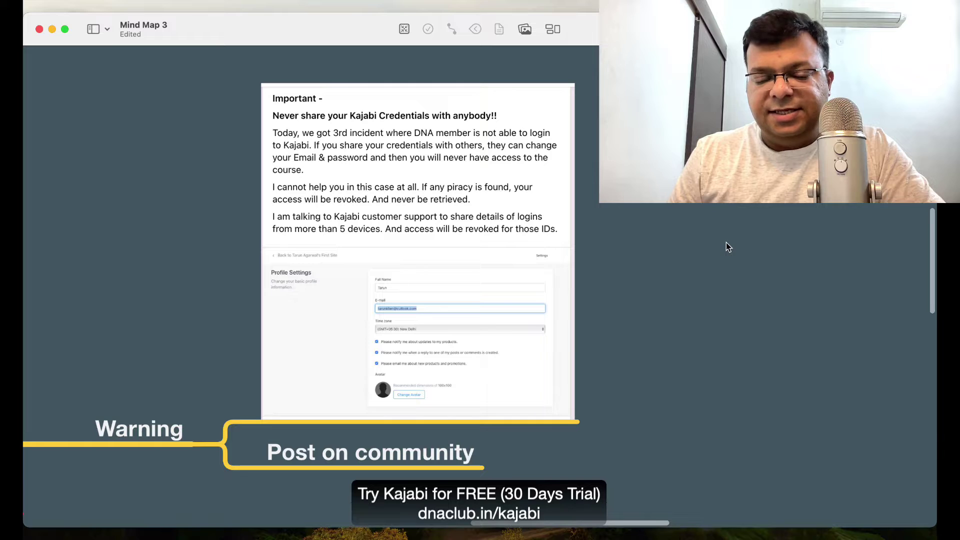
scroll(722, 257, down, 3)
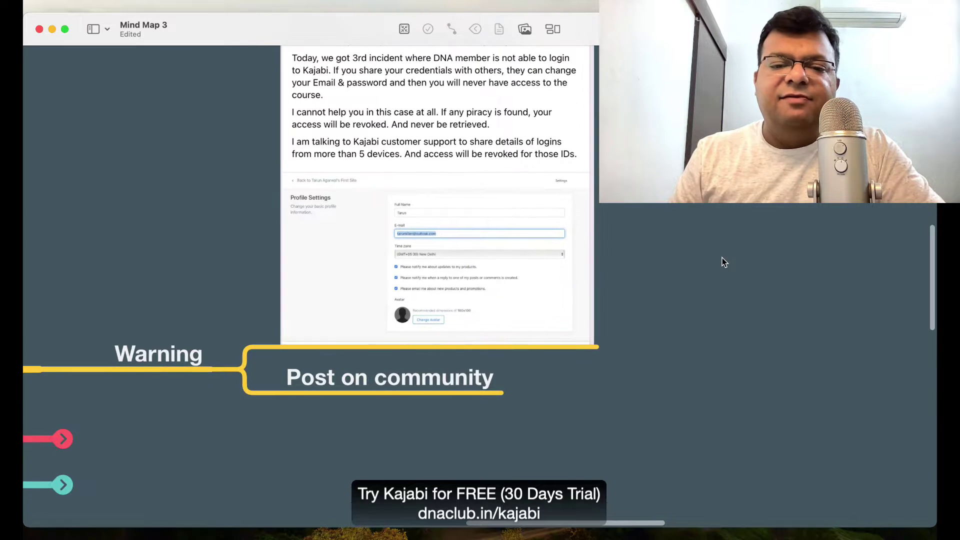
scroll(736, 265, down, 3)
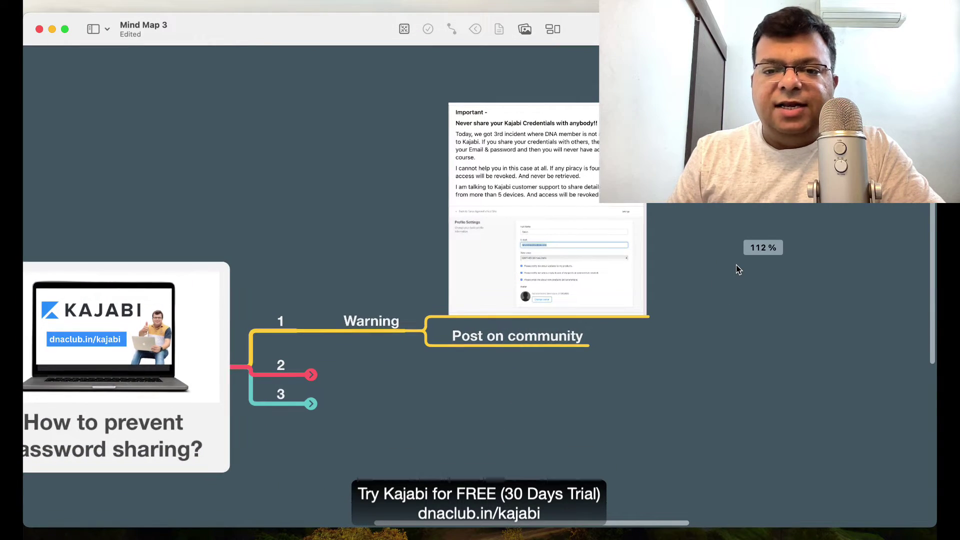
scroll(324, 399, up, 2)
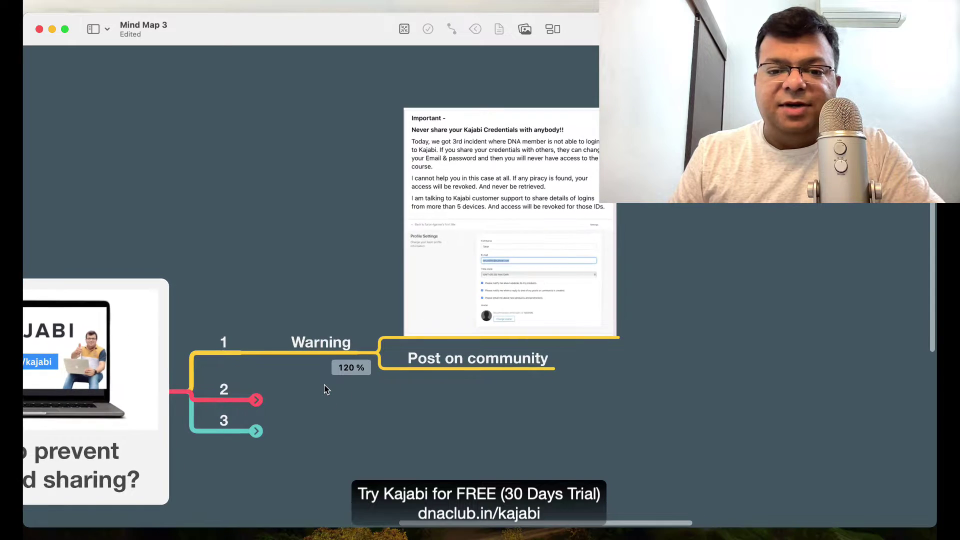
Step: Expand branch 2 and its 'Identify suspicious activities' idea to reveal 'Analytics'
click(230, 390)
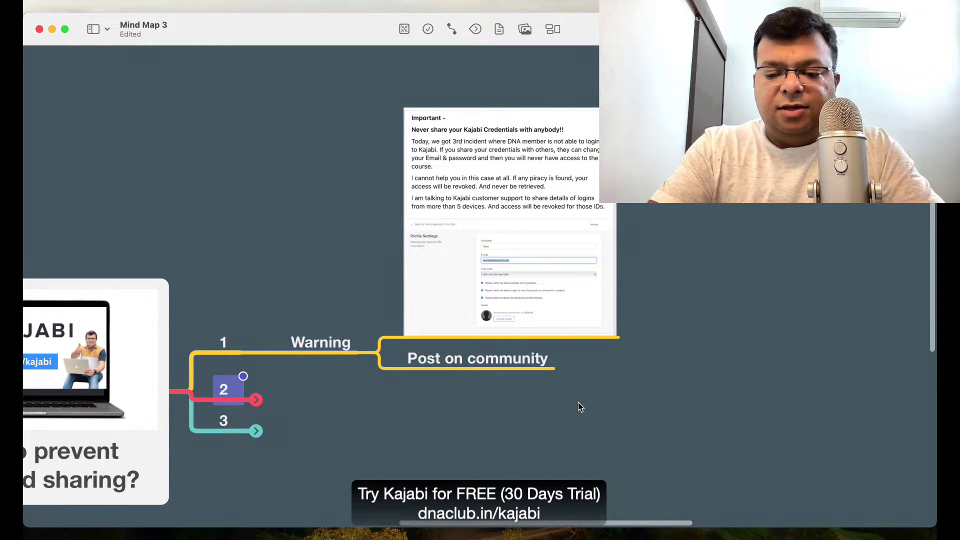
text(Identify suspicious activities)
scroll(578, 402, right, 2)
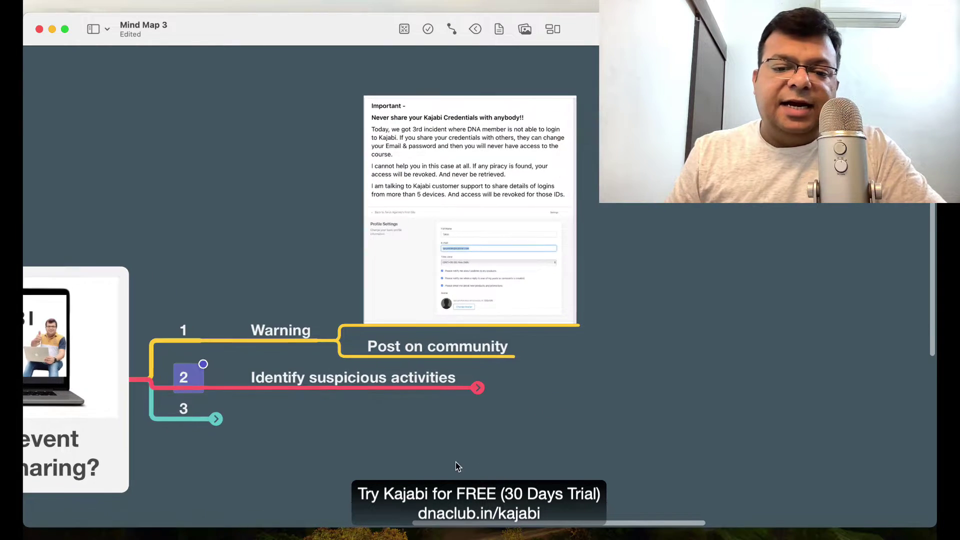
click(390, 390)
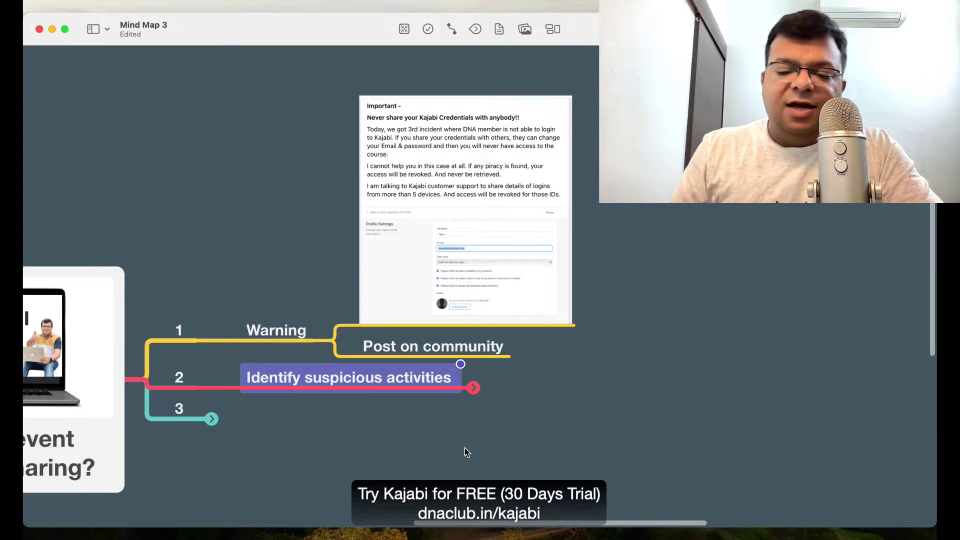
text(Analytics)
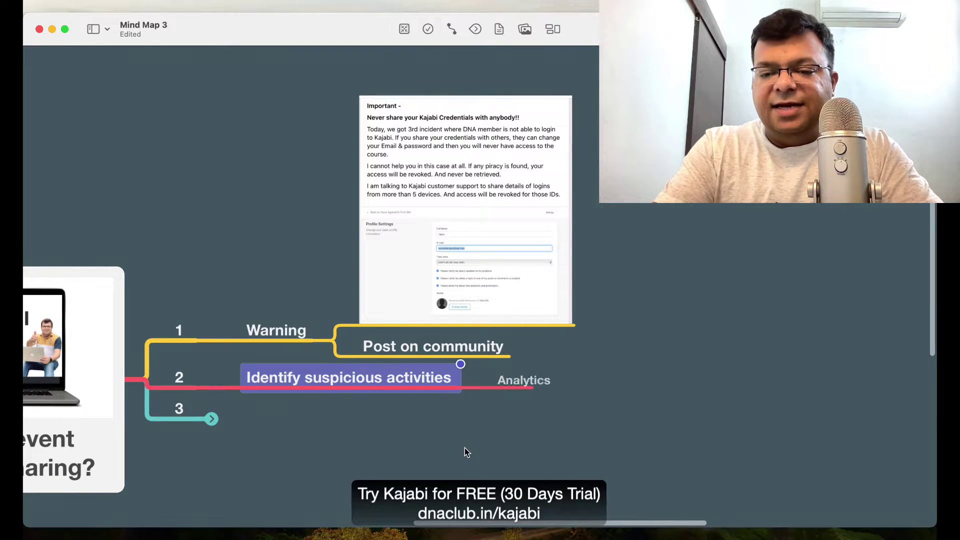
click(664, 426)
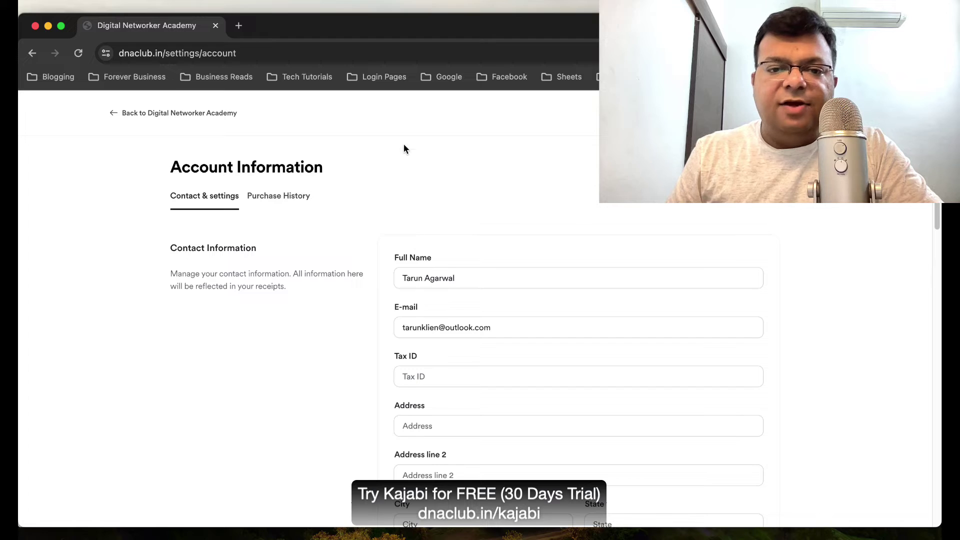
Step: Switch to the Kajabi reports window and open the Product Progress report
click(382, 15)
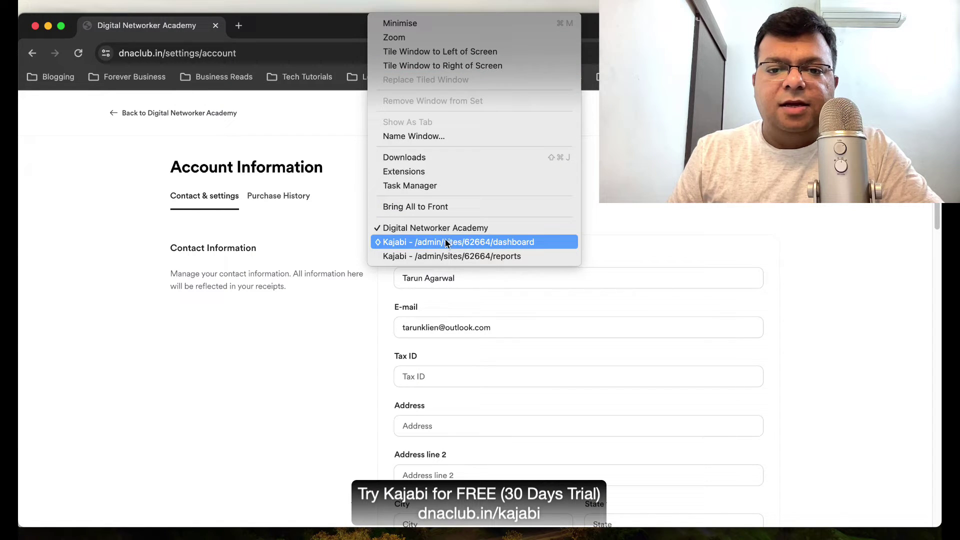
click(447, 256)
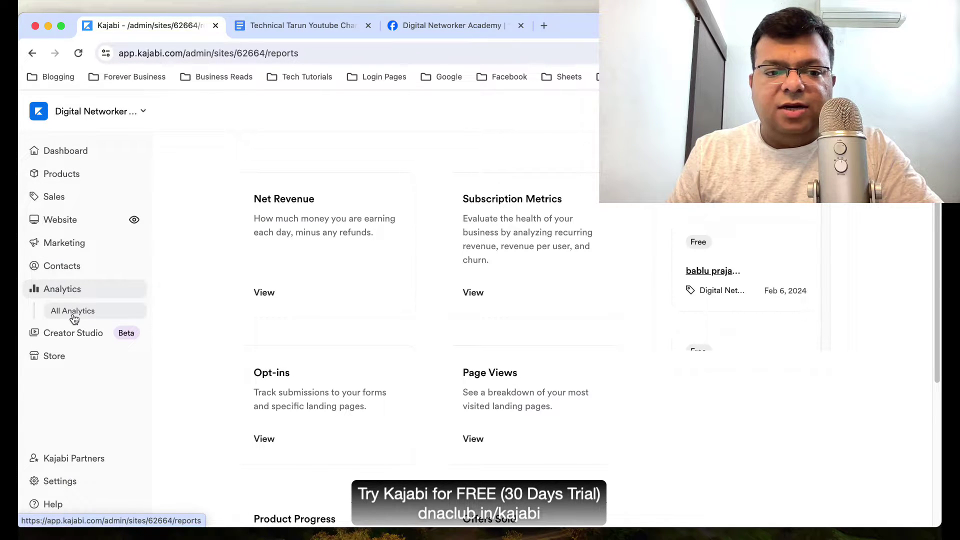
scroll(313, 403, down, 3)
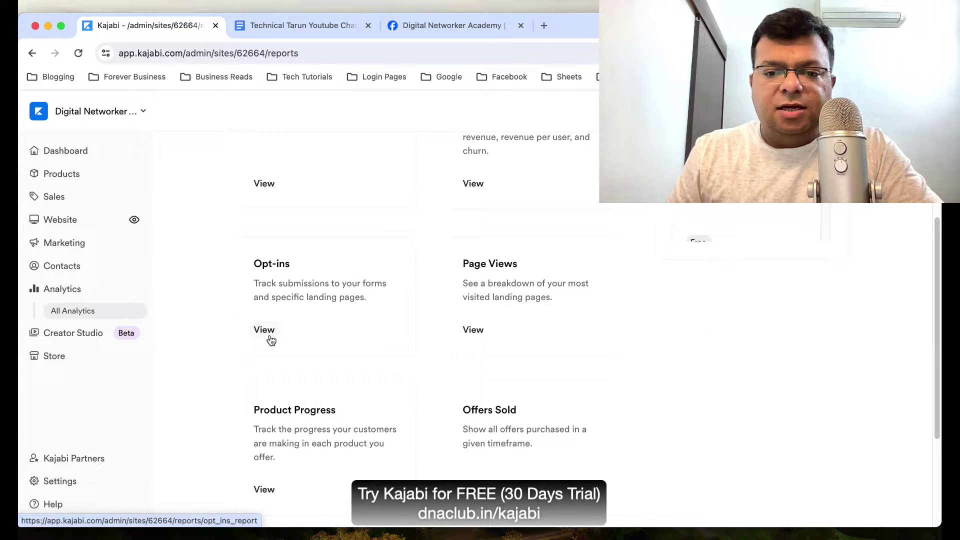
scroll(380, 362, down, 3)
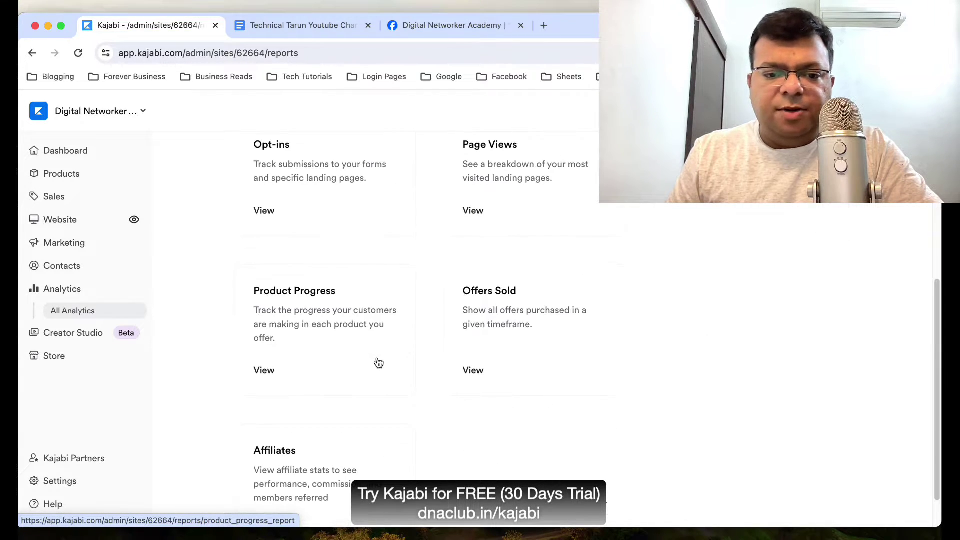
click(271, 367)
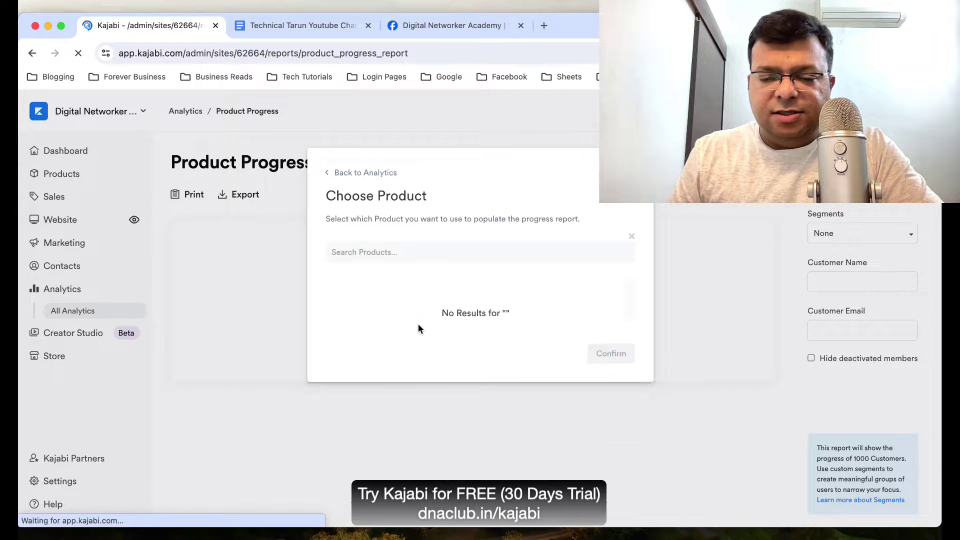
Step: Choose TLFCreators Training Program and sort its customers by Logins, highest first
scroll(450, 350, down, 5)
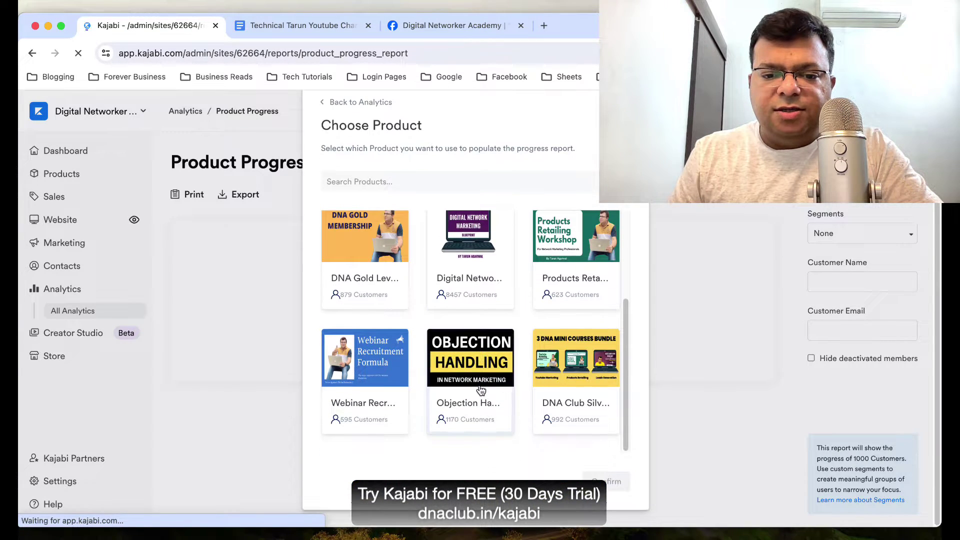
click(578, 331)
scroll(592, 432, down, 5)
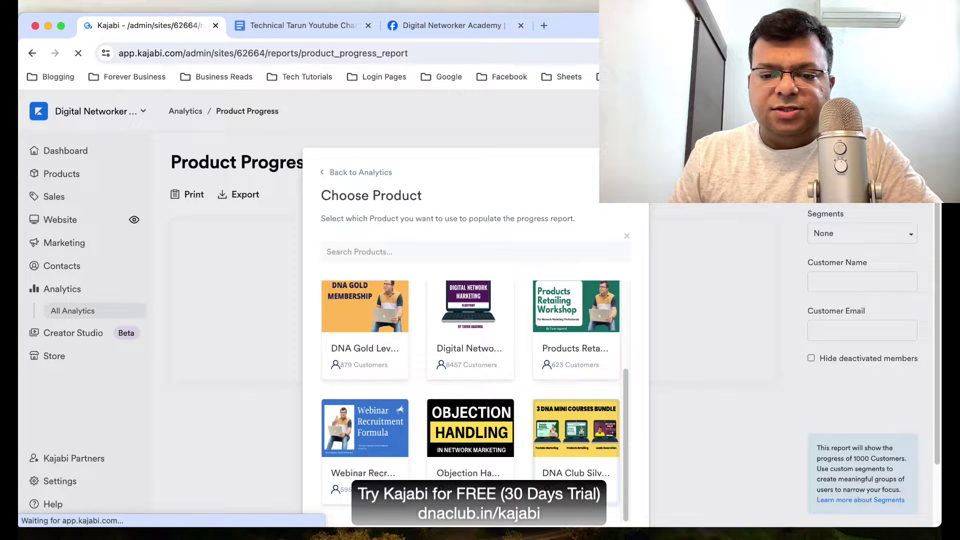
click(606, 483)
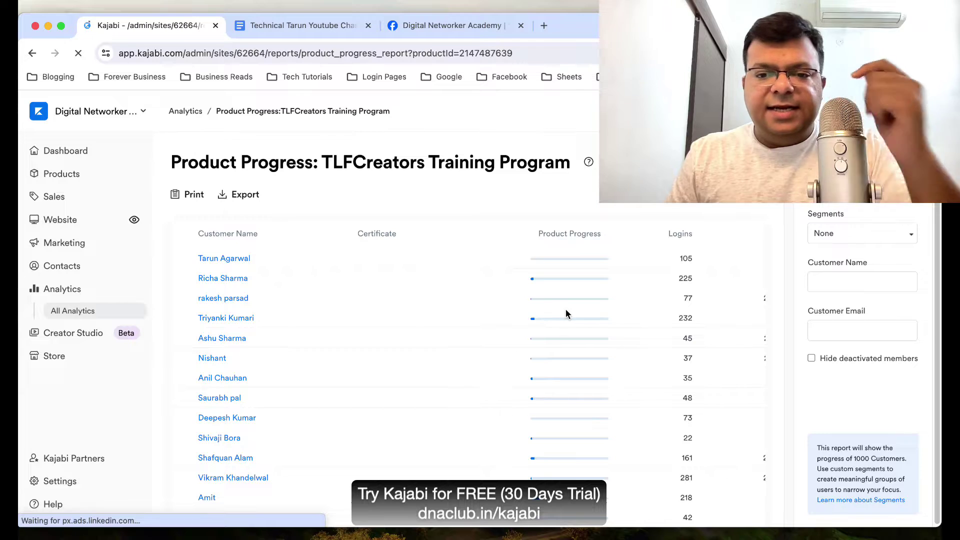
click(680, 234)
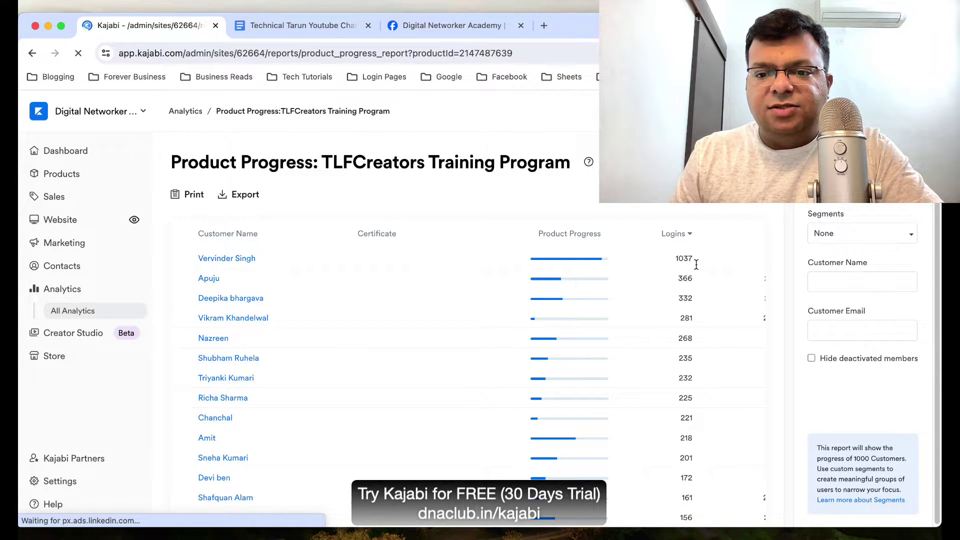
scroll(697, 262, down, 5)
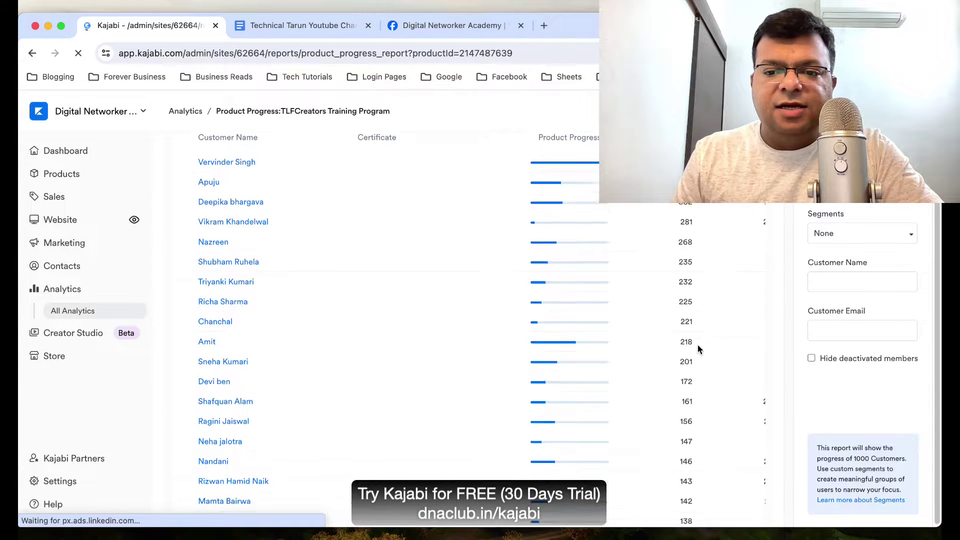
scroll(698, 339, down, 10)
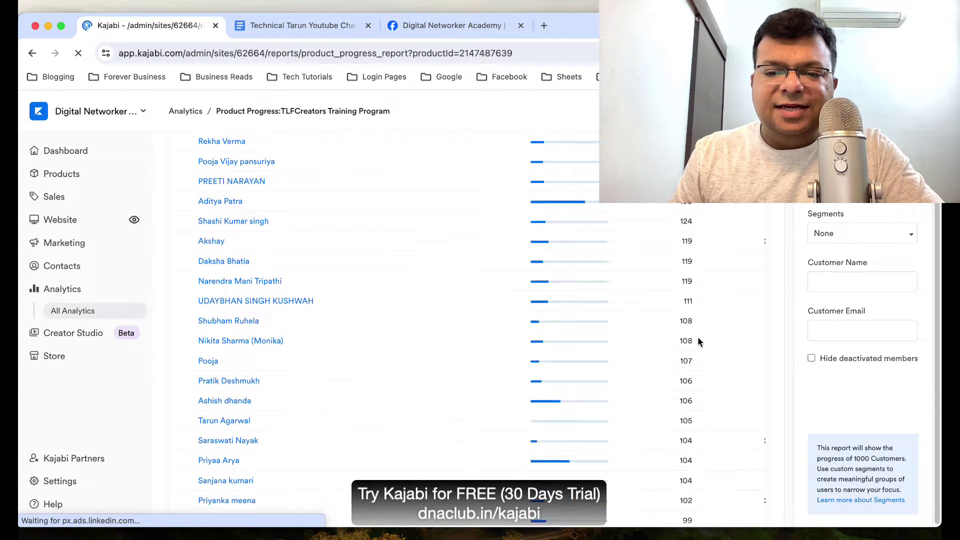
scroll(698, 341, down, 10)
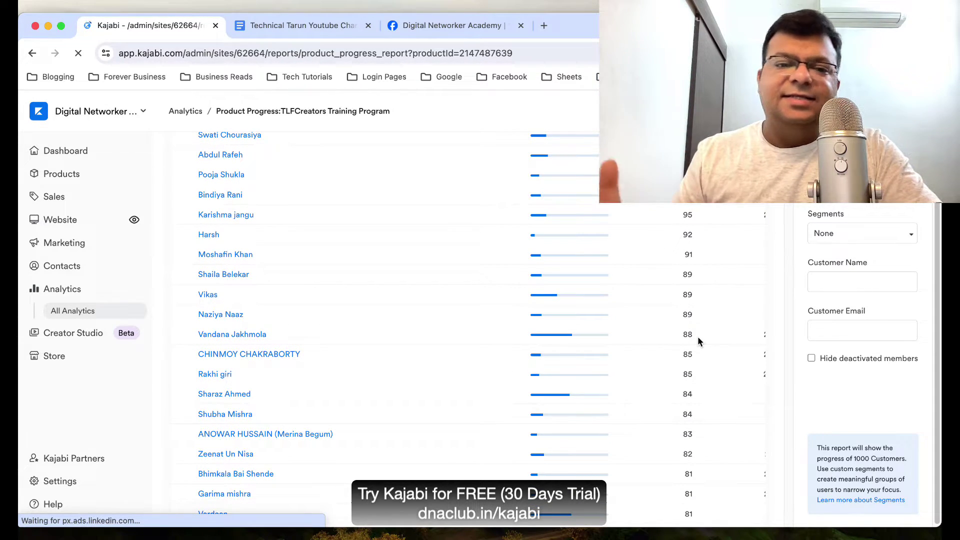
scroll(697, 340, down, 5)
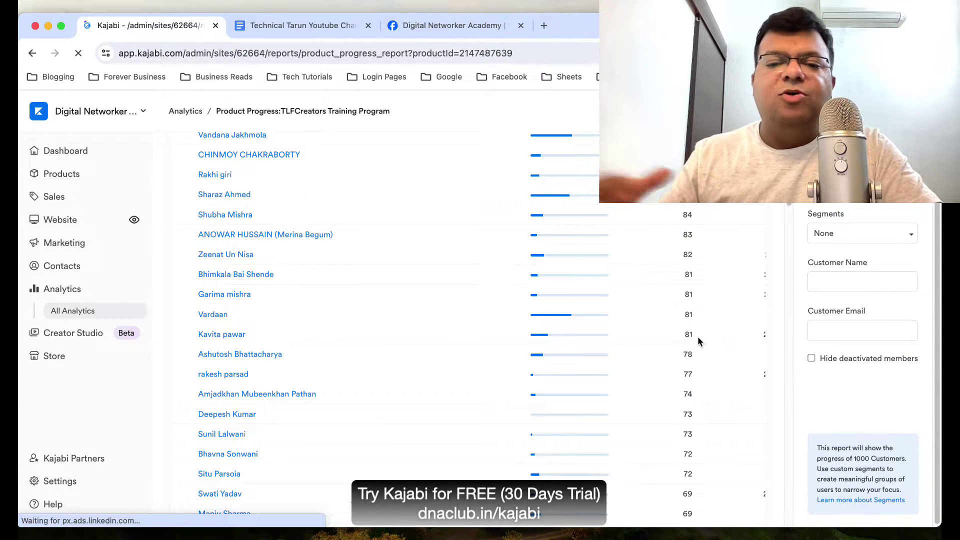
scroll(698, 340, down, 5)
scroll(698, 341, down, 2)
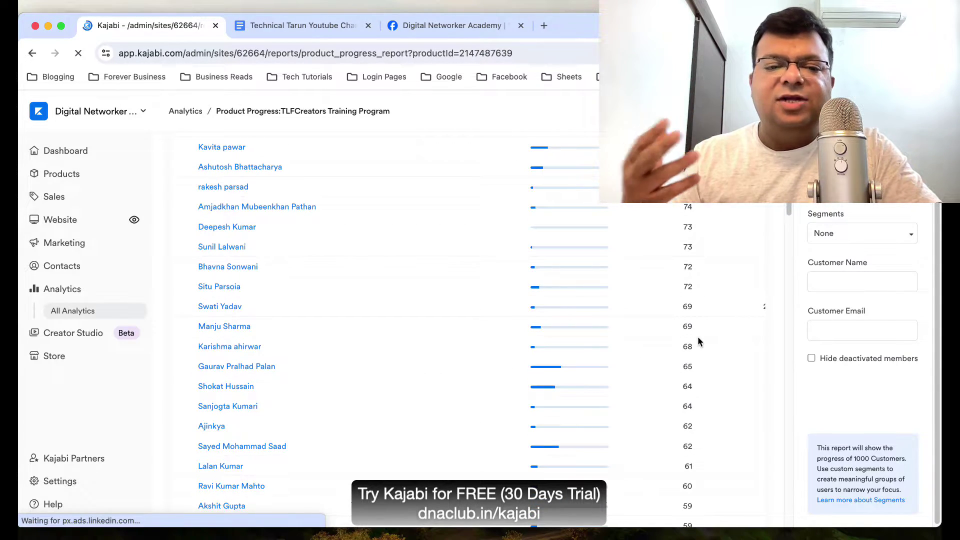
scroll(698, 336, up, 15)
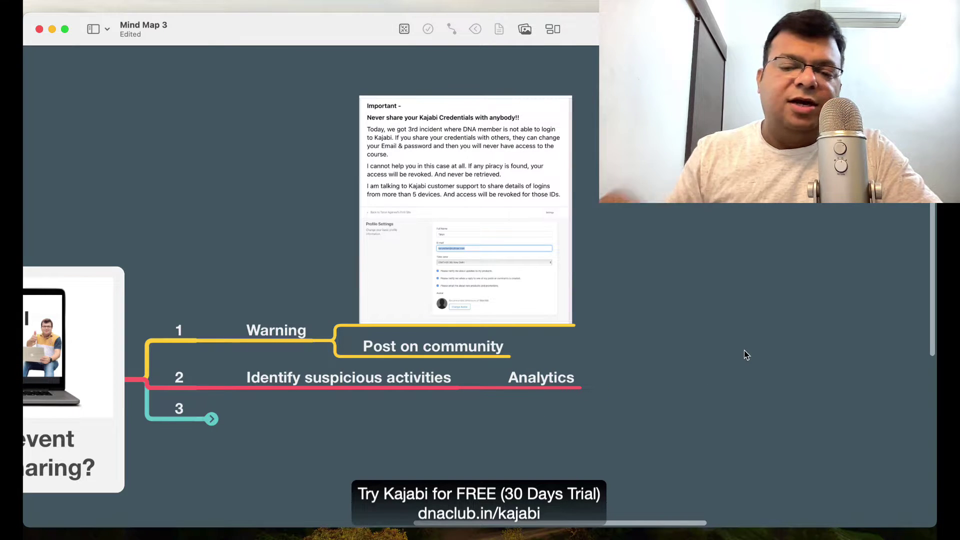
Step: Unfold branch 3 to display its 'Abundance Mindset' idea, leaving nothing selected
scroll(713, 364, right, 2)
scroll(712, 364, up, 1)
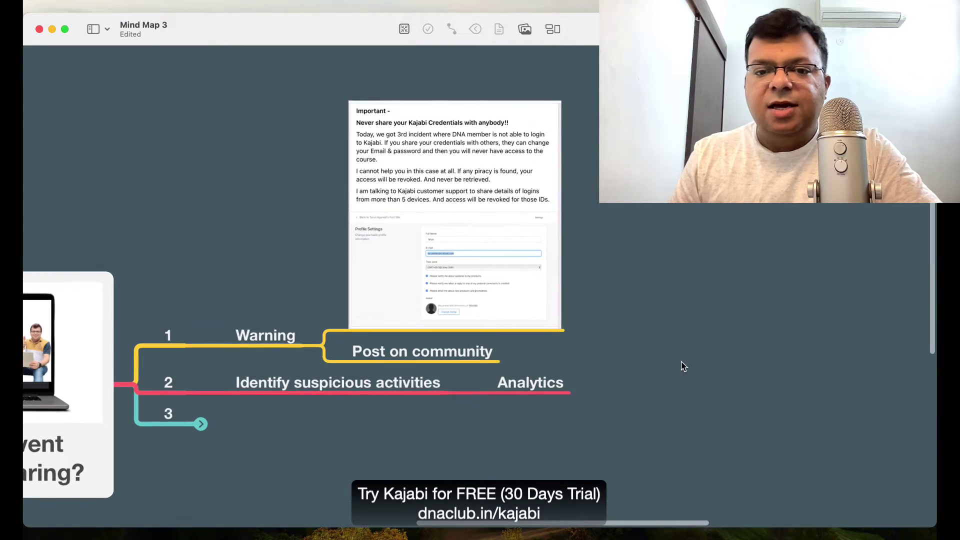
scroll(637, 249, left, 3)
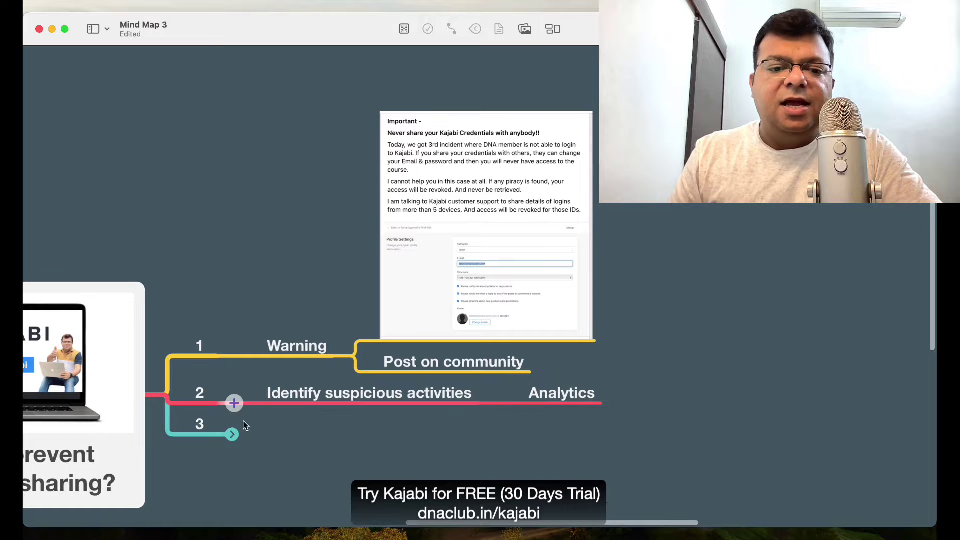
click(199, 423)
key(super+alt+Right)
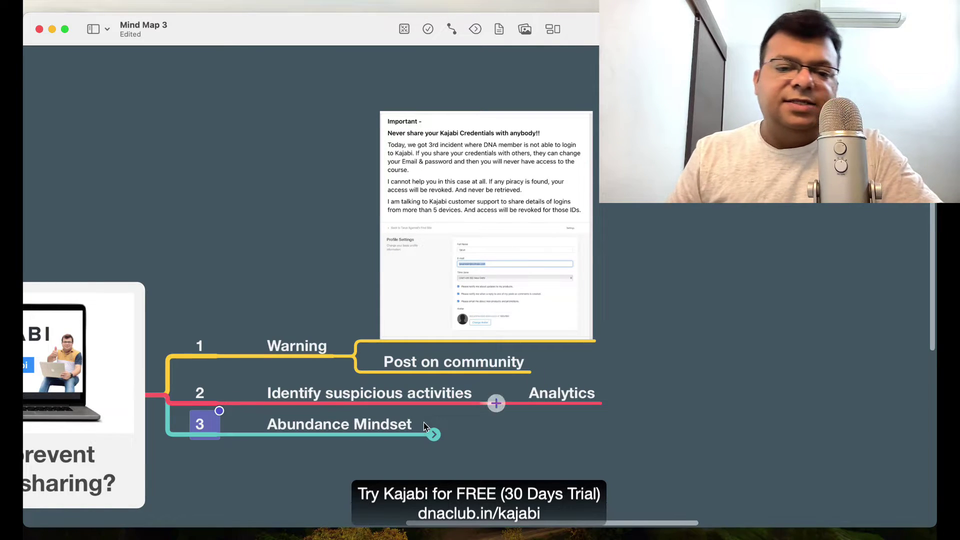
click(392, 471)
scroll(391, 470, left, 1)
scroll(391, 470, down, 1)
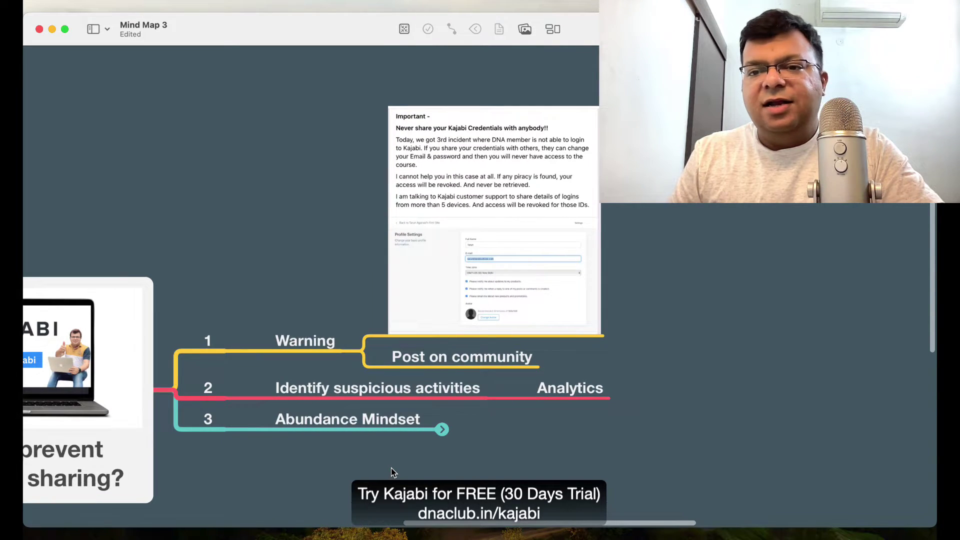
click(348, 420)
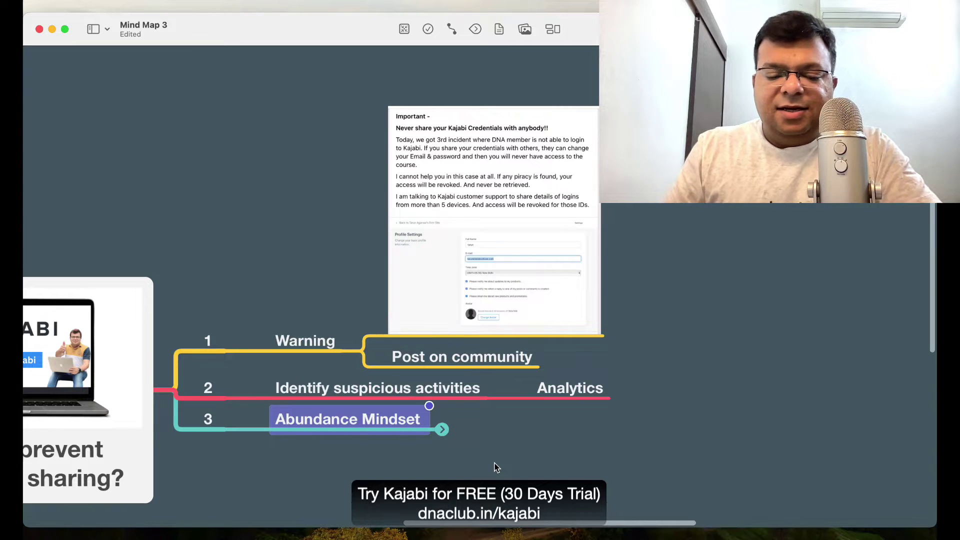
click(526, 468)
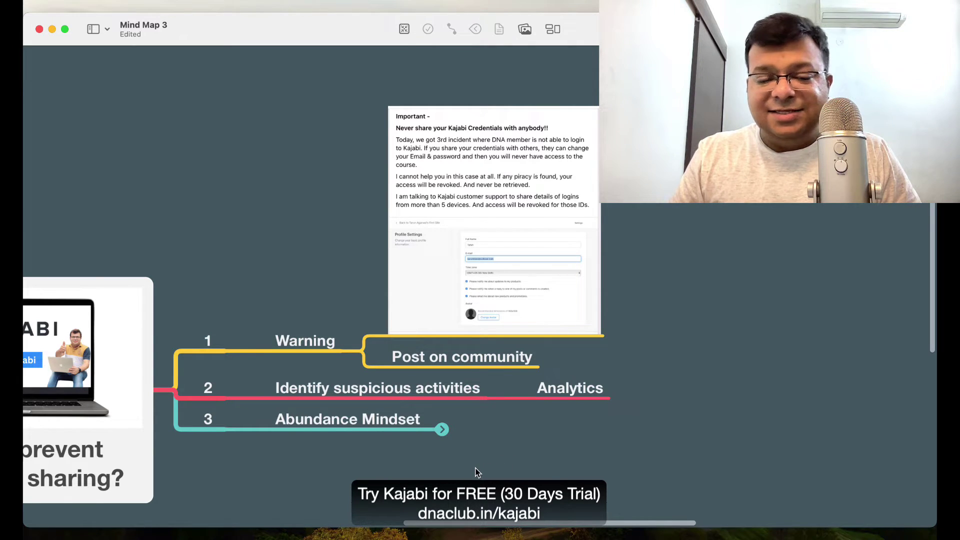
Step: Unfold 'Abundance Mindset' to show 'Add elements of affiliate marketing in your course' and pan the map into view
drag(476, 472, 358, 413)
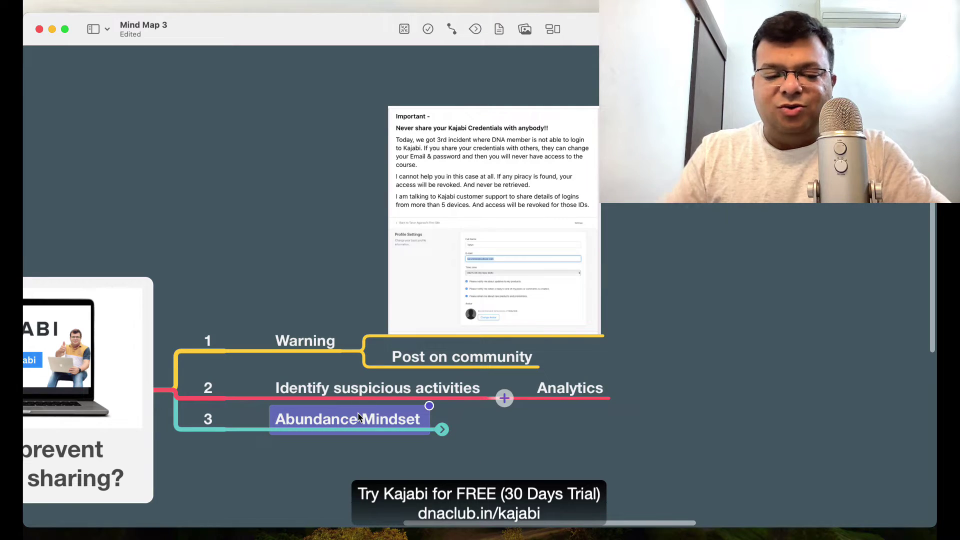
key(super+period)
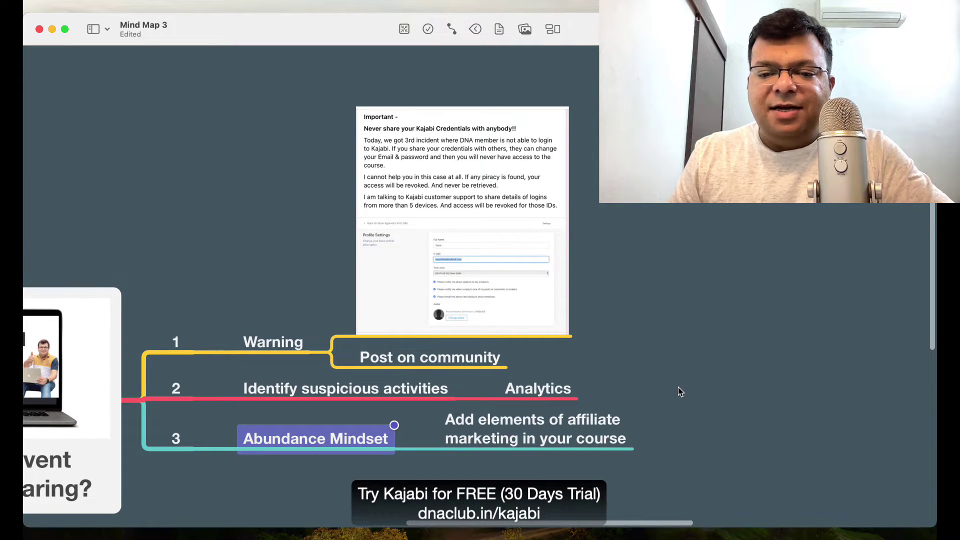
click(550, 433)
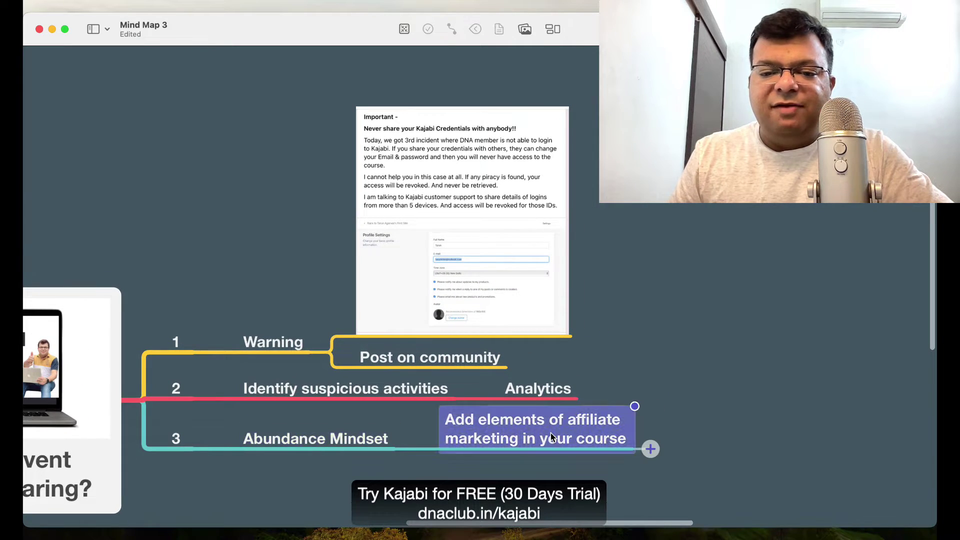
click(758, 391)
scroll(771, 379, down, 1)
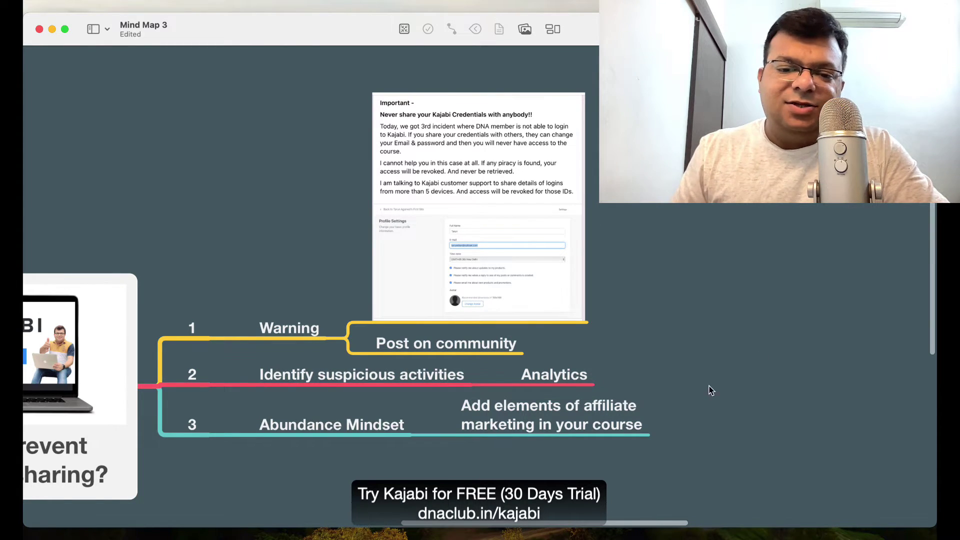
drag(729, 383, 771, 374)
scroll(772, 378, left, 4)
scroll(827, 353, right, 3)
scroll(776, 299, left, 5)
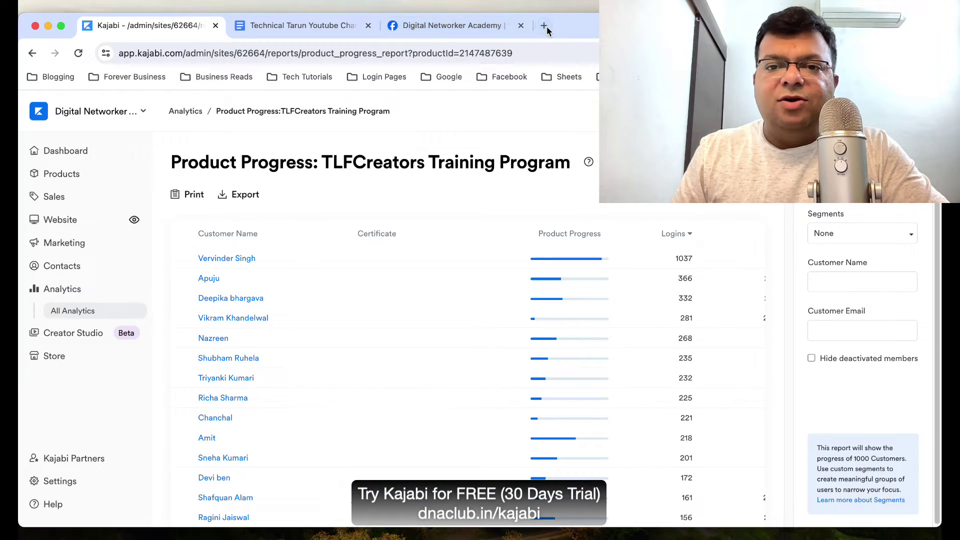
Step: Load dnaclub.in/kajabi in a new Chrome tab
click(544, 26)
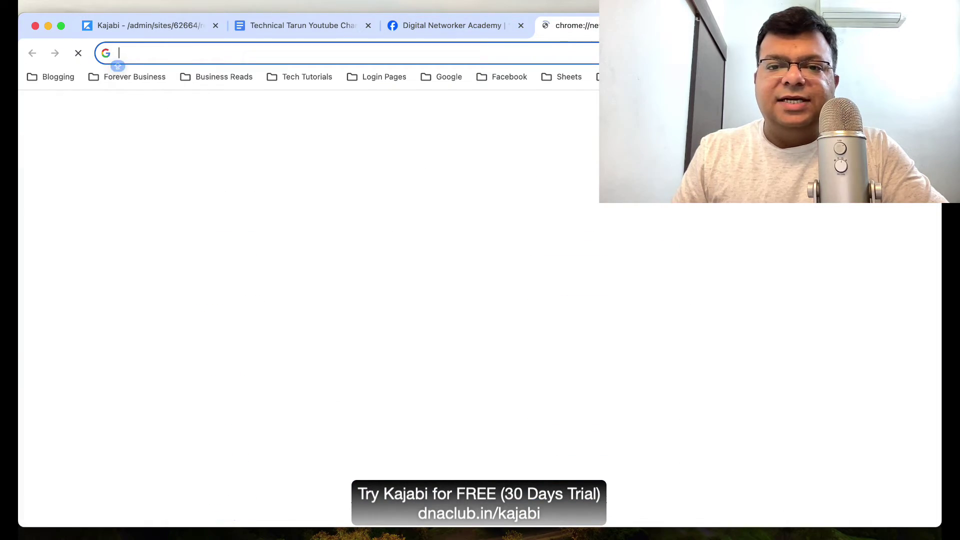
text(DNAclub.in/t)
key(BackSpace)
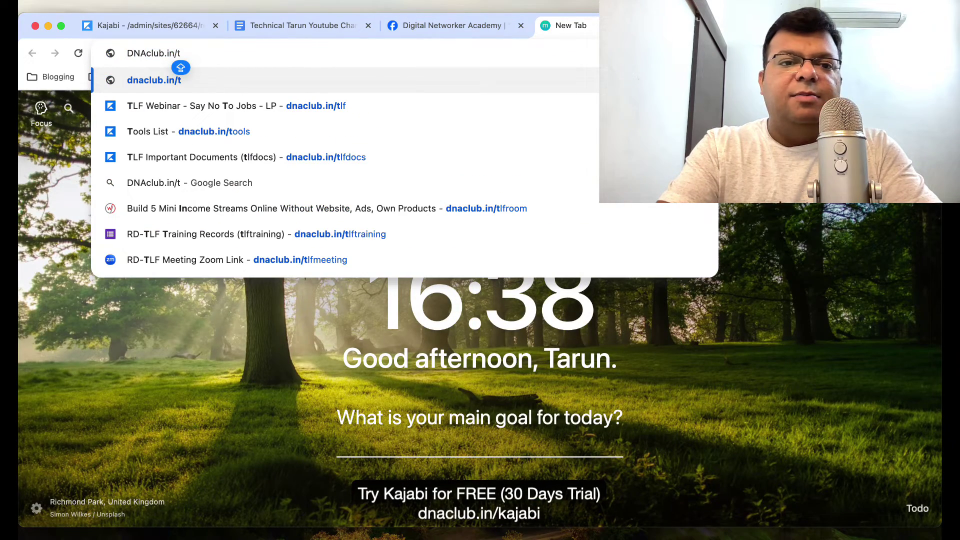
key(super+a)
text(DNA)
key(Right)
key(BackSpace)
key(BackSpace)
key(BackSpace)
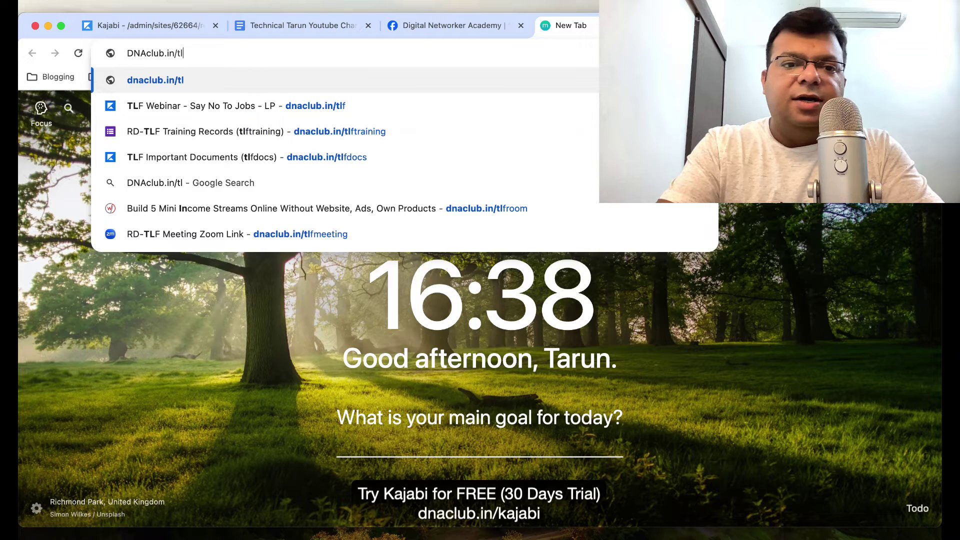
text(KAJABI)
key(Return)
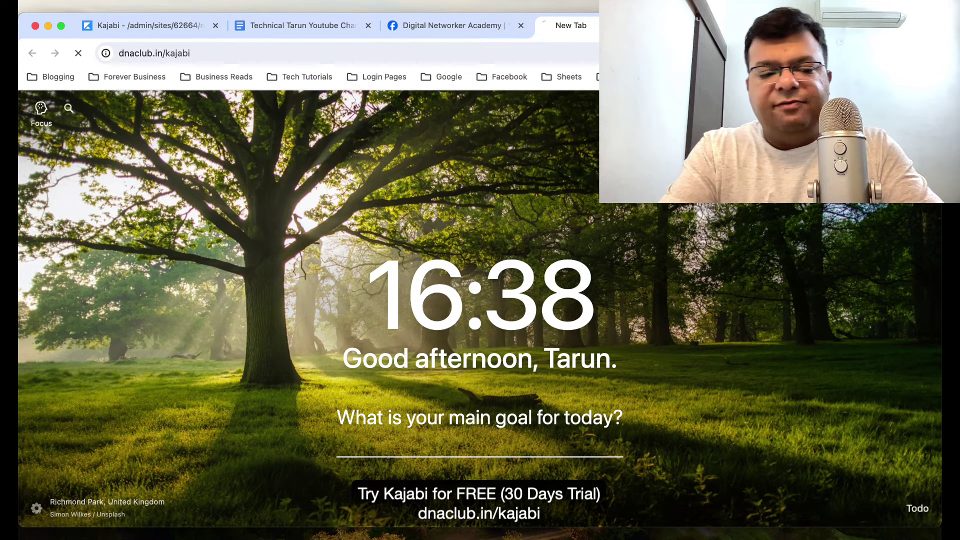